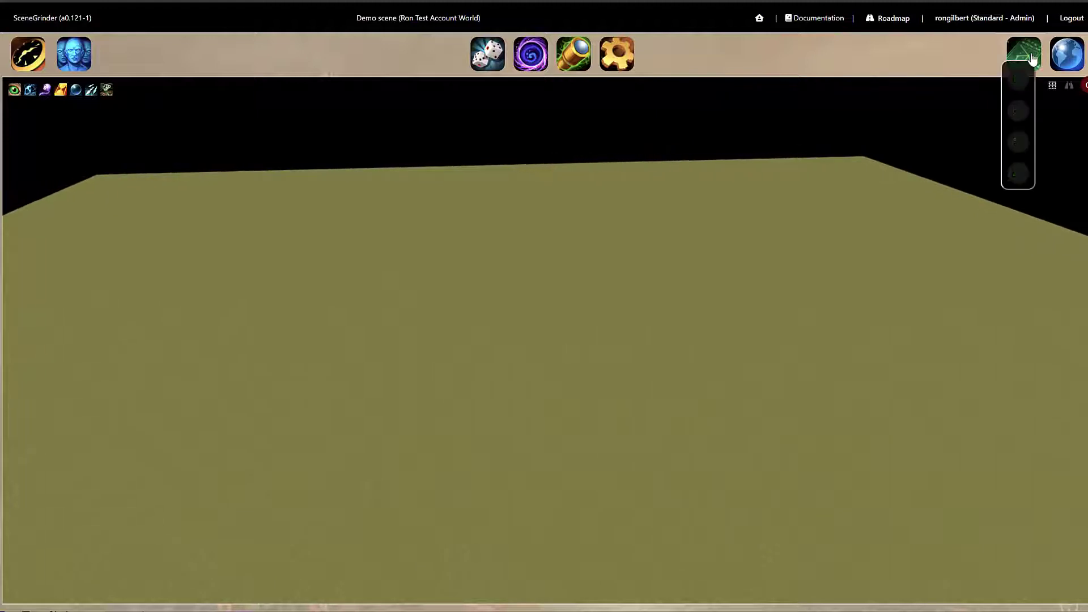
Open the ground painting tools and add a new texture layer using the Forest Ground 01 grass texture.
click(1033, 59)
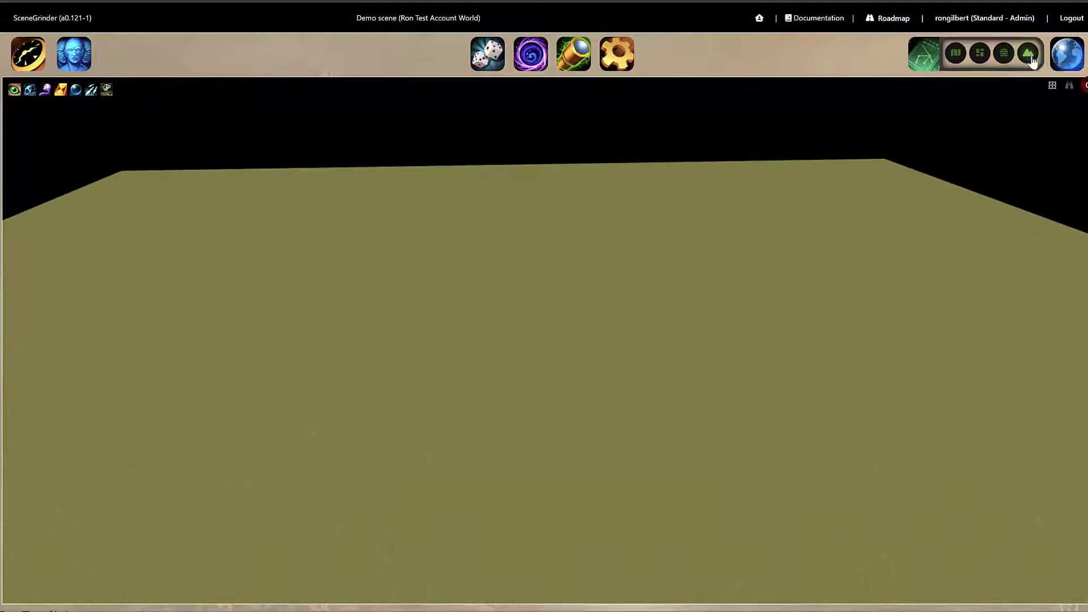
click(1033, 59)
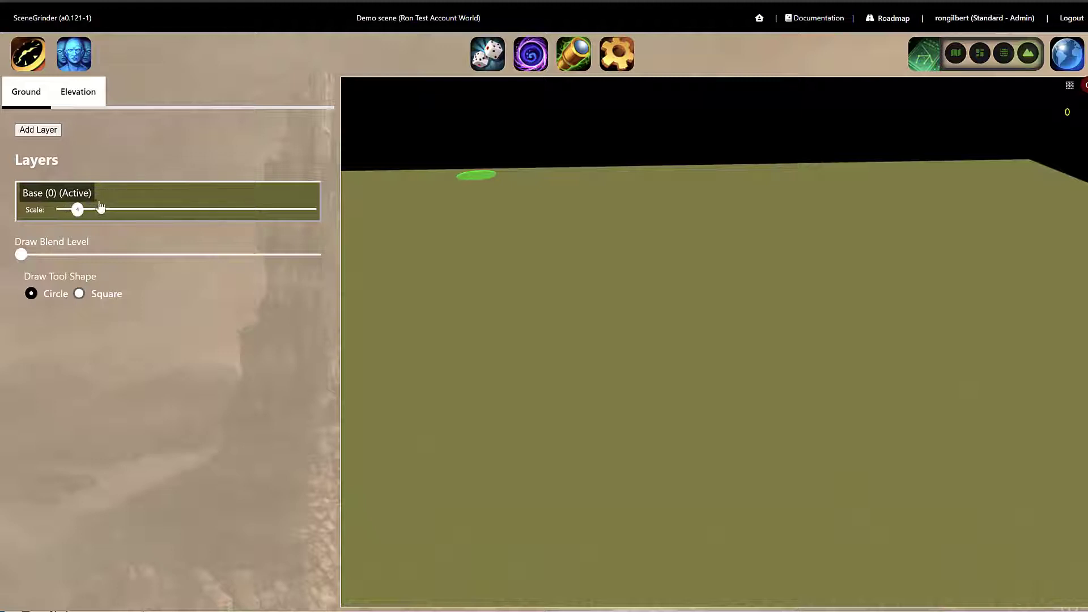
click(38, 130)
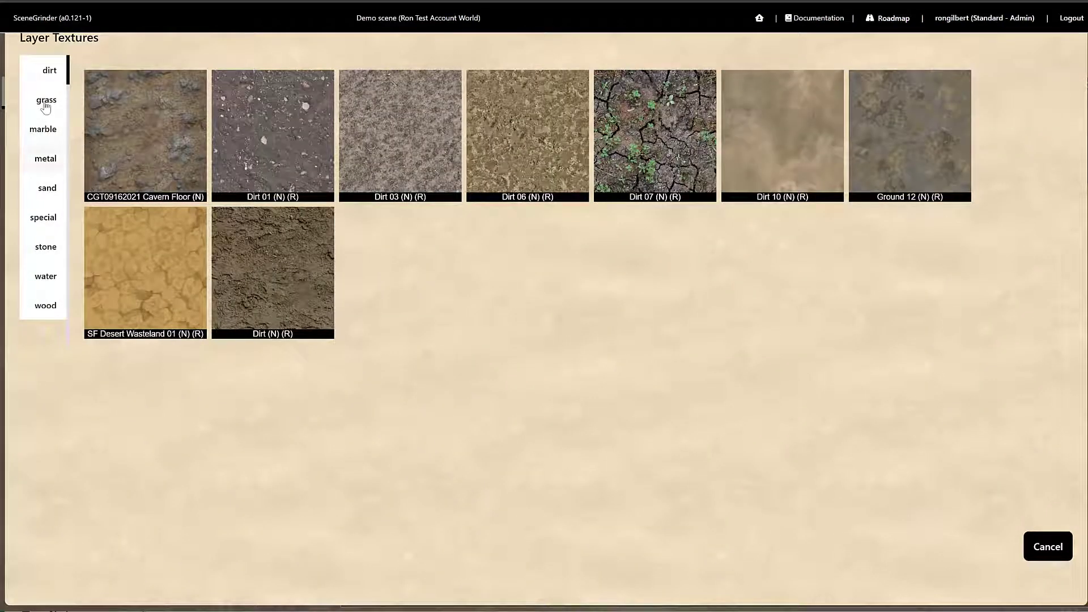
click(46, 106)
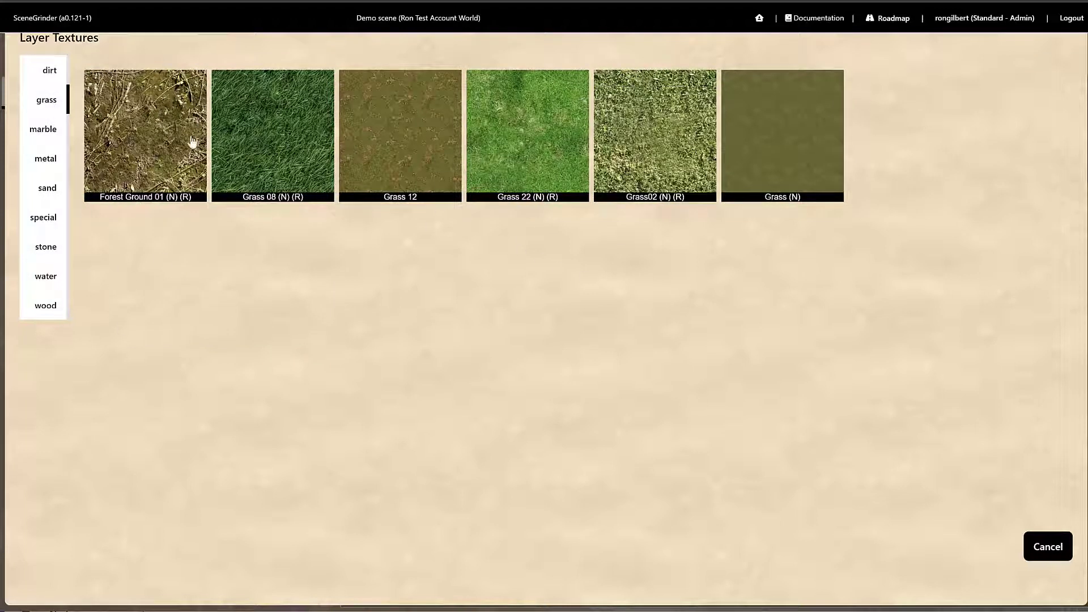
click(164, 139)
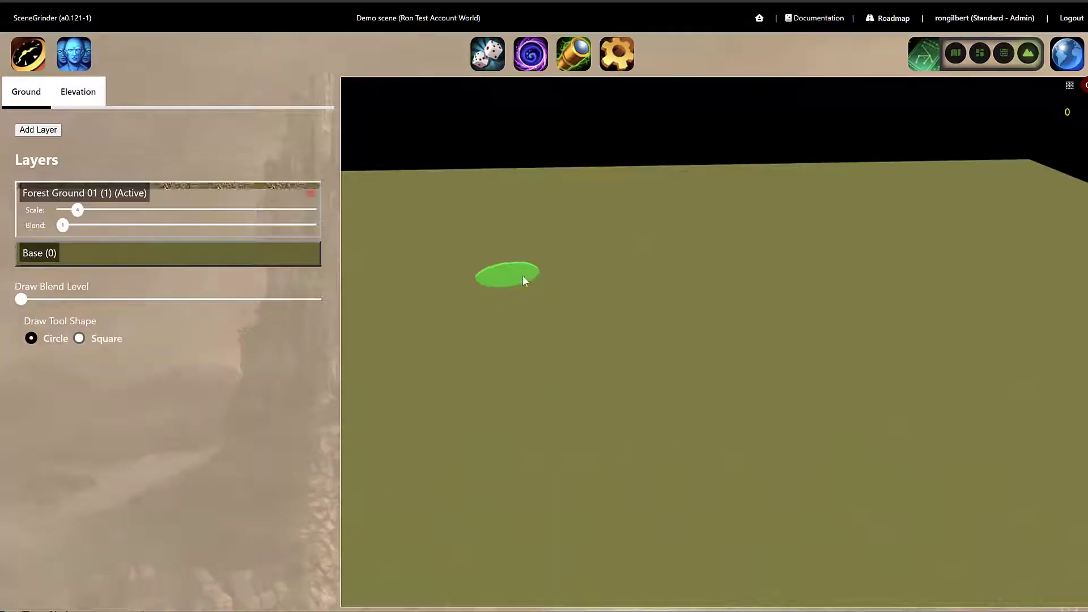
Paint a large Forest Ground 01 patch with circle then square brush shapes, and lower the layer's texture scale slightly.
mouse_move(477, 307)
mouse_down()
mouse_move(475, 331)
mouse_move(546, 270)
mouse_move(548, 309)
mouse_move(561, 306)
mouse_up()
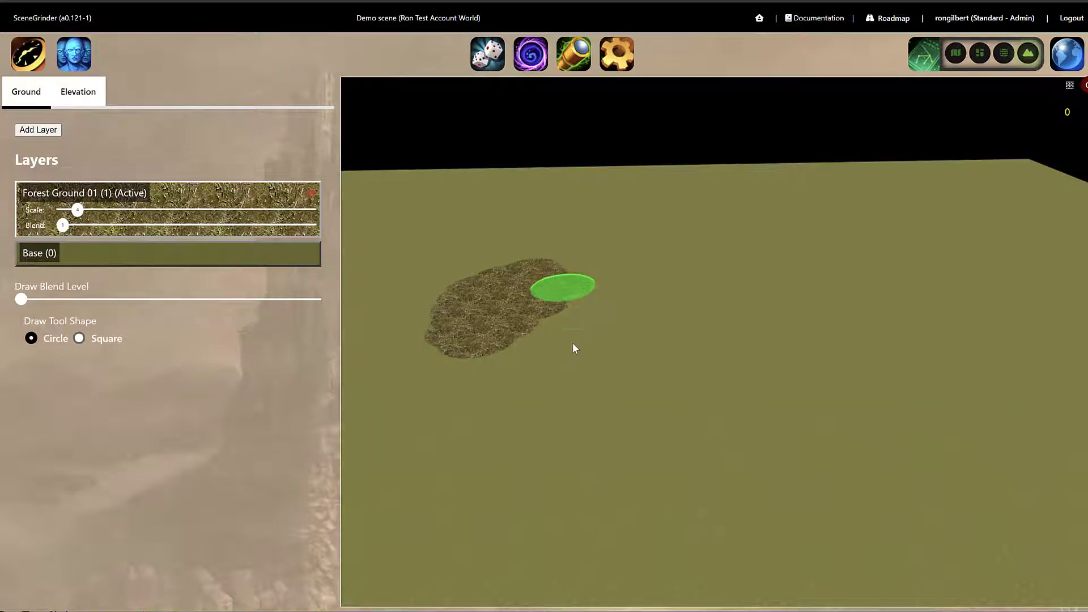
mouse_move(574, 348)
mouse_down()
mouse_move(529, 376)
mouse_move(493, 354)
mouse_move(442, 363)
mouse_up()
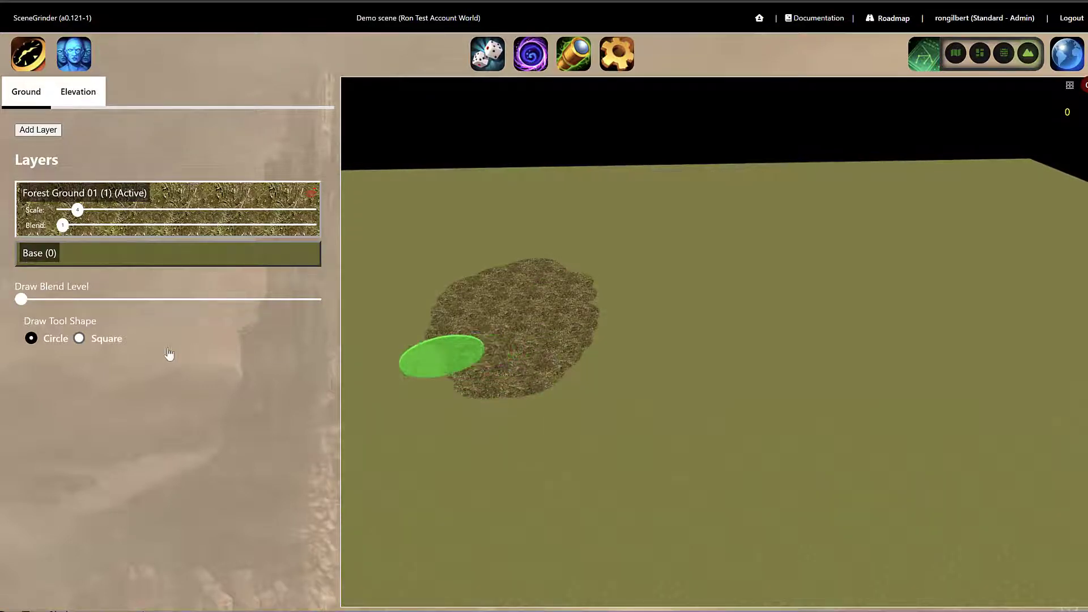
click(80, 338)
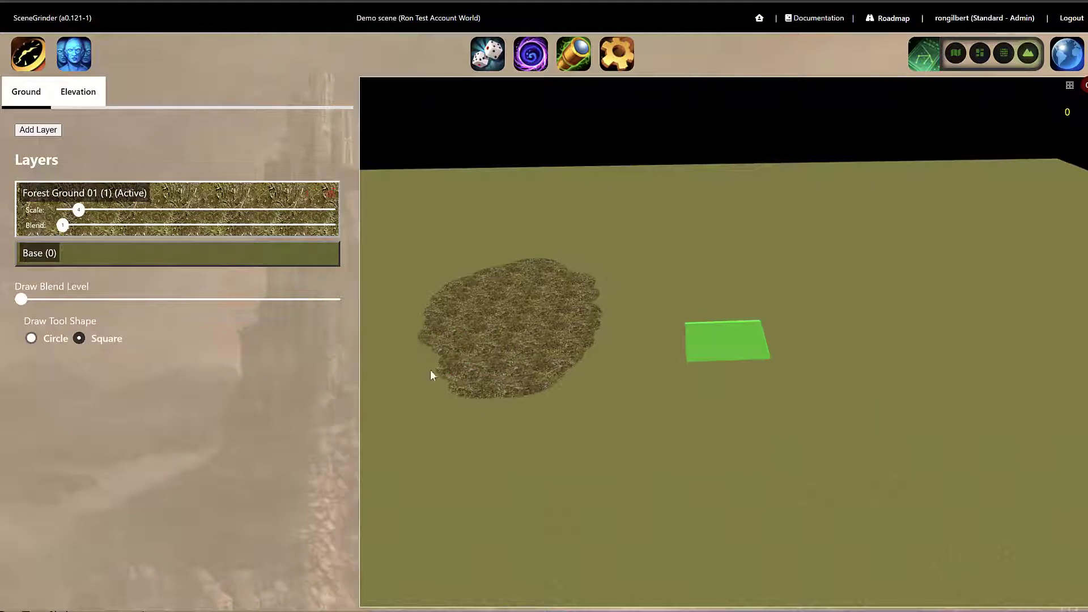
mouse_move(575, 270)
mouse_down()
mouse_move(637, 260)
mouse_move(652, 295)
mouse_move(624, 410)
mouse_move(560, 395)
mouse_move(586, 337)
mouse_move(659, 243)
mouse_move(681, 242)
mouse_move(709, 276)
mouse_move(697, 438)
mouse_move(626, 479)
mouse_move(530, 455)
mouse_move(476, 418)
mouse_move(607, 431)
mouse_move(789, 478)
mouse_move(745, 408)
mouse_up()
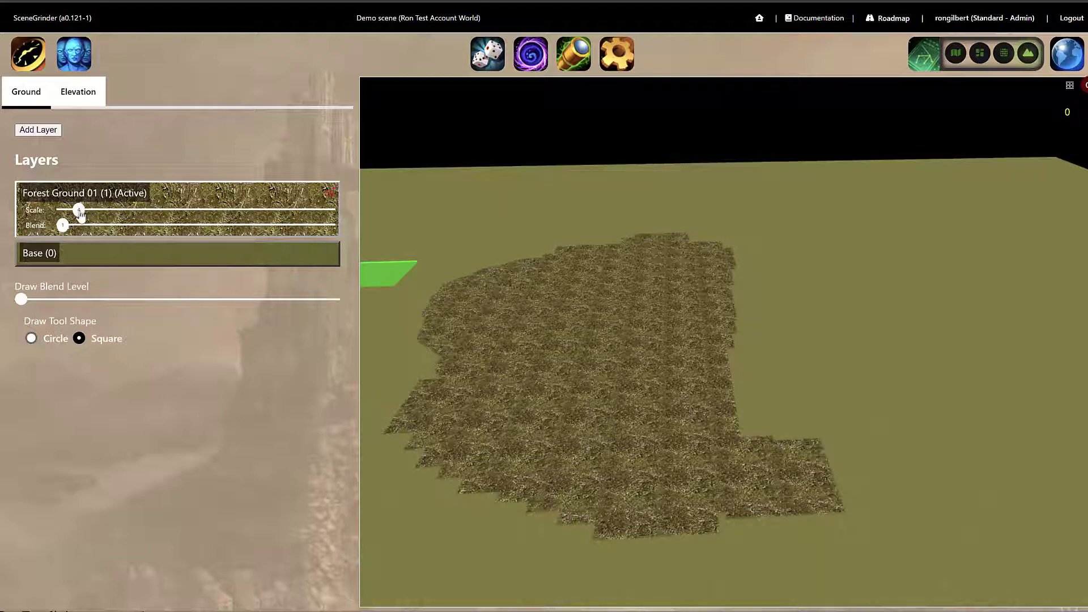
mouse_move(79, 211)
mouse_down()
mouse_move(109, 211)
mouse_move(72, 221)
mouse_up()
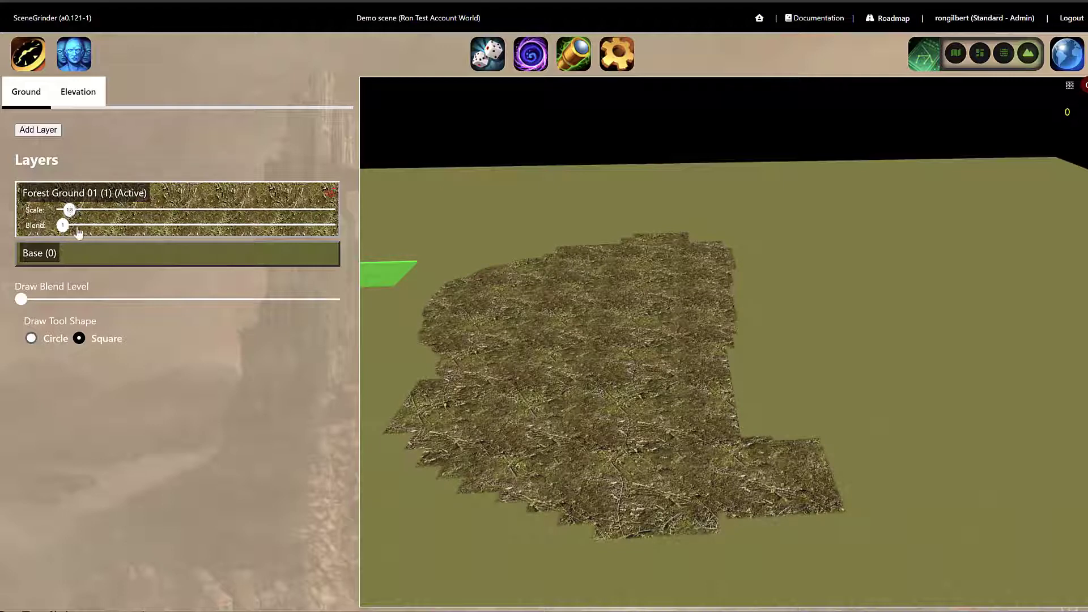
Add a Dirt texture layer and paint dirt around the lower and left edges of the forest patch.
click(38, 130)
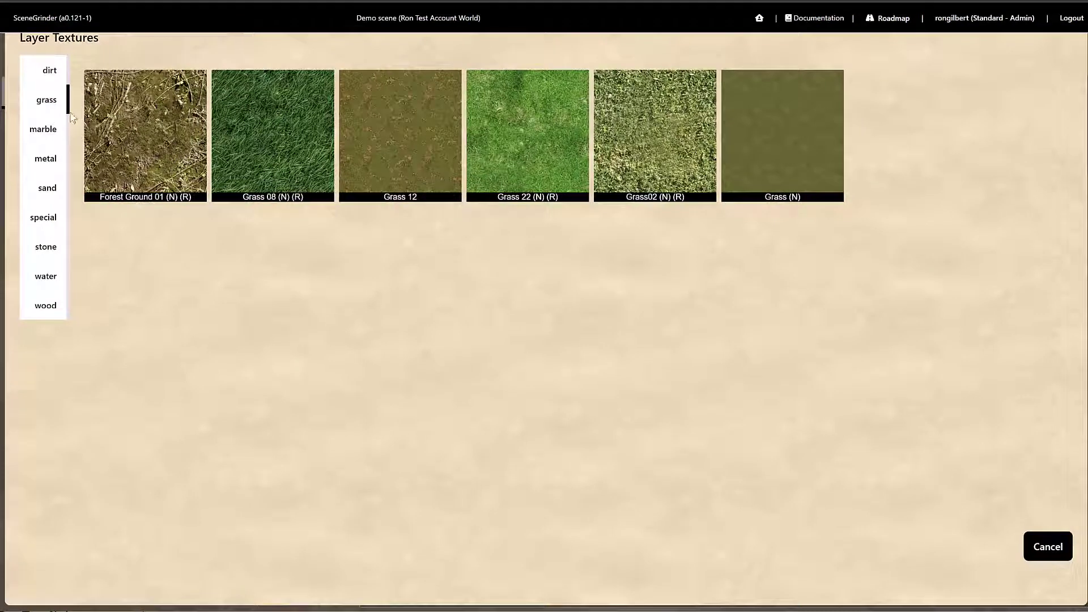
click(53, 72)
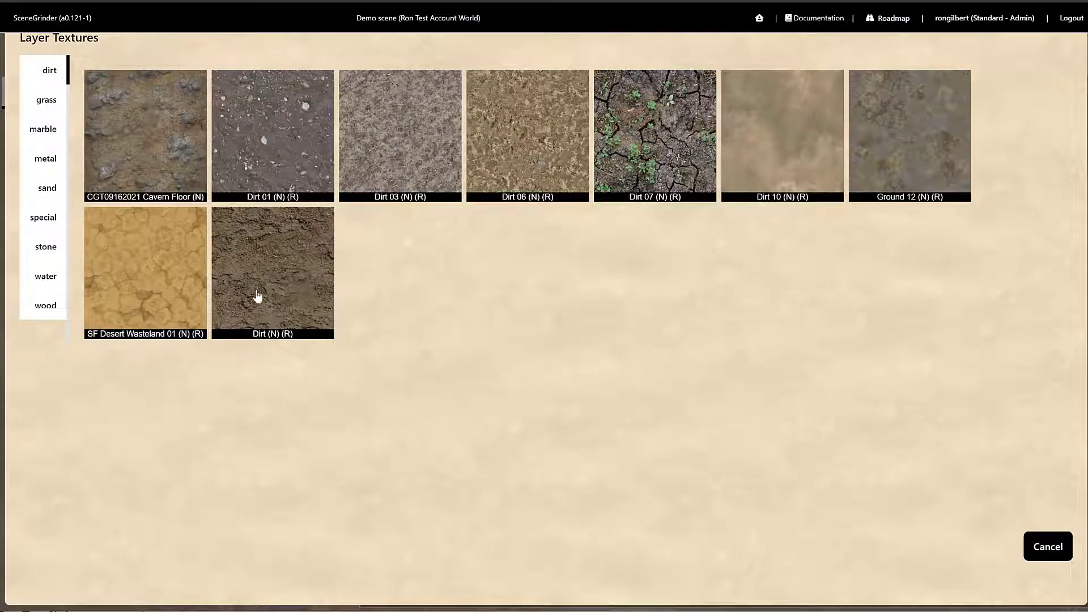
click(280, 276)
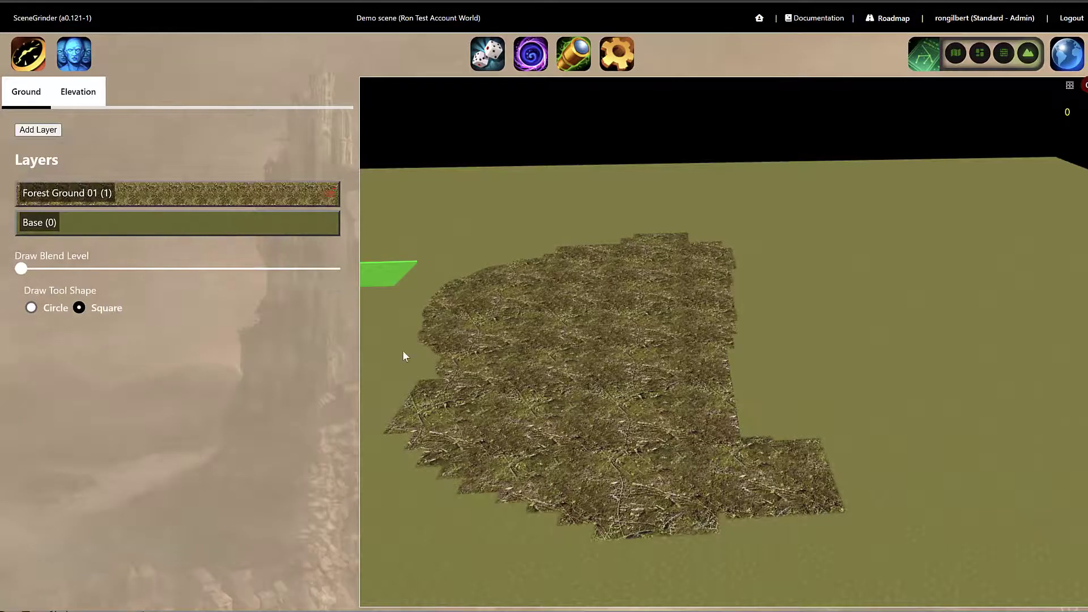
mouse_move(437, 310)
mouse_down()
mouse_move(435, 401)
mouse_move(522, 474)
mouse_move(745, 544)
mouse_move(875, 504)
mouse_move(855, 479)
mouse_move(689, 526)
mouse_move(498, 514)
mouse_move(420, 372)
mouse_move(391, 346)
mouse_up()
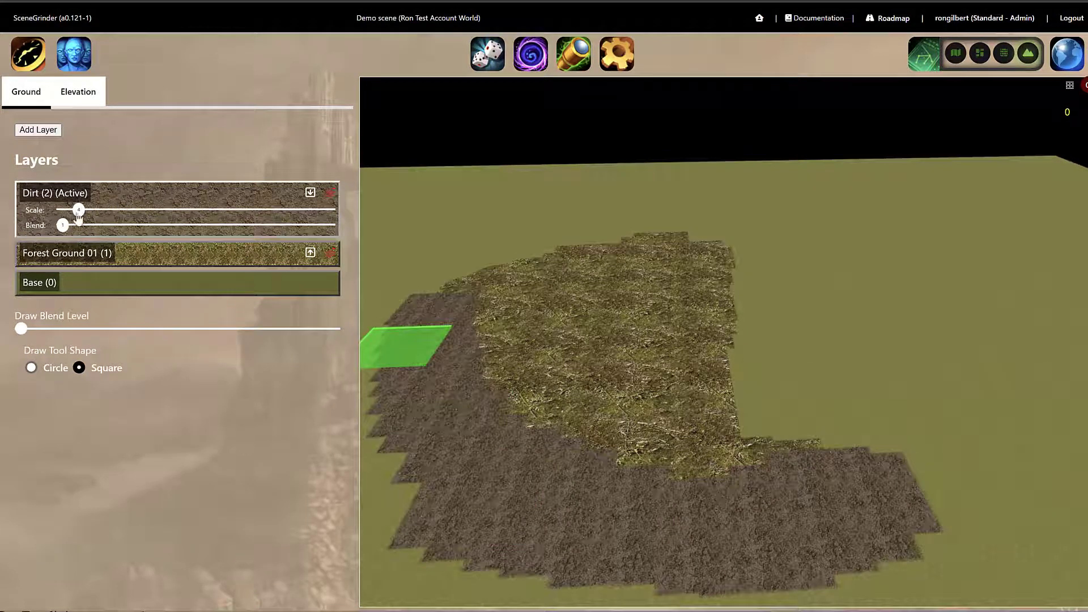
Set the dirt layer's scale to 12 and its blend to about 0.79, and switch the brush back to circle.
drag(79, 210, 66, 220)
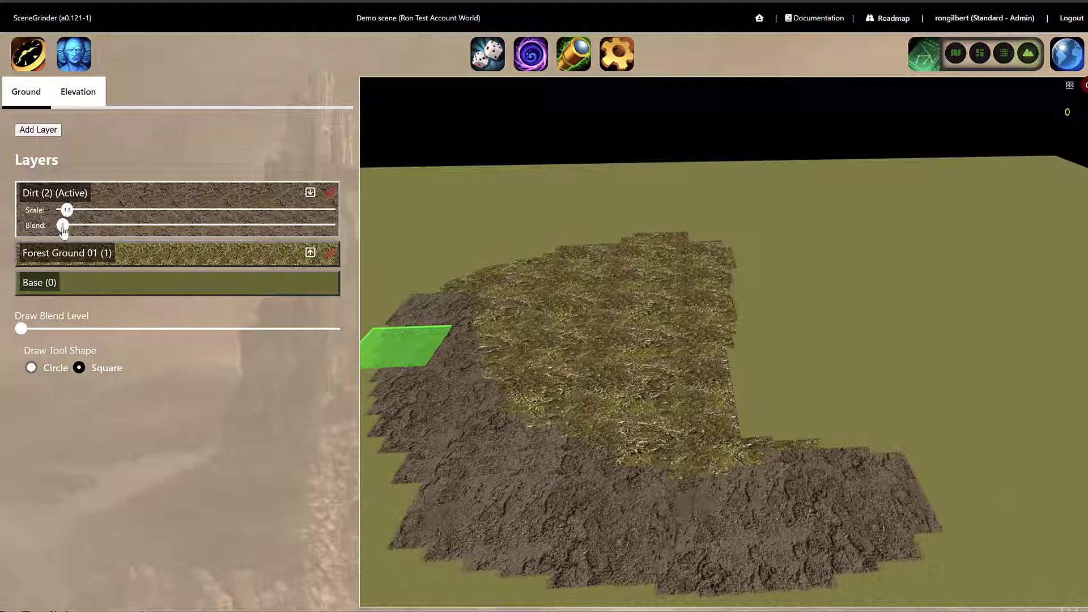
drag(68, 232, 135, 237)
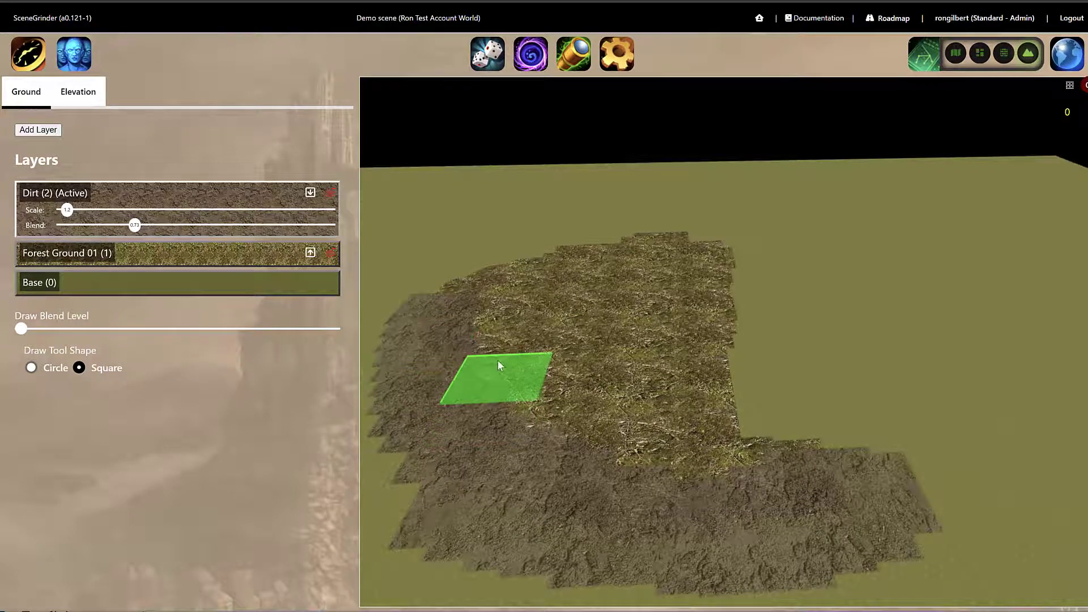
click(31, 368)
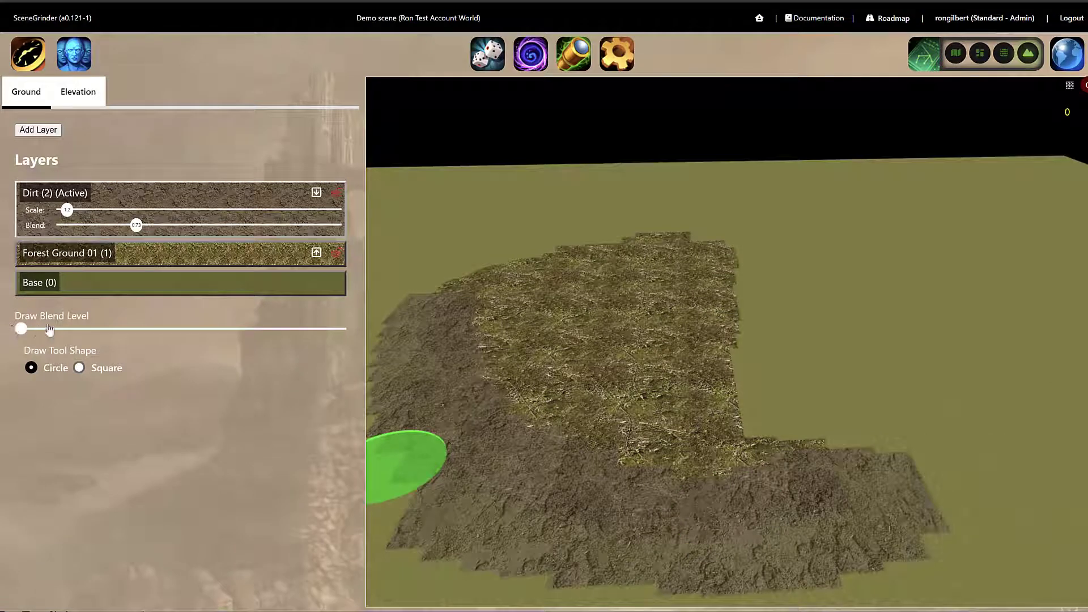
Raise the draw blend level, paint soft-edged dirt over the forest patch, then delete the Dirt layer.
drag(50, 329, 187, 329)
drag(269, 338, 307, 333)
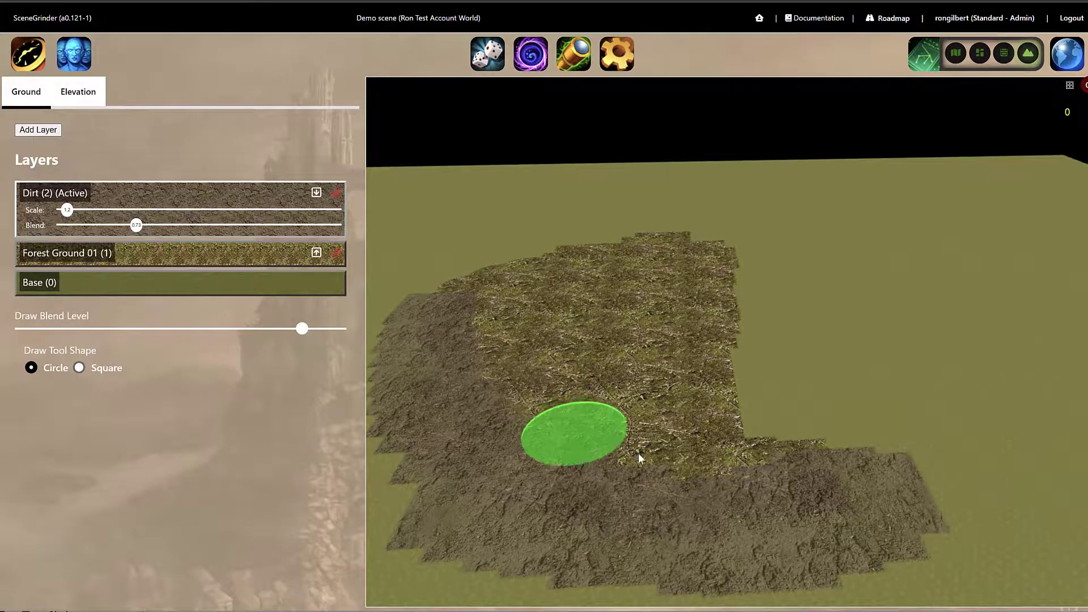
mouse_move(638, 454)
mouse_down()
mouse_move(689, 467)
mouse_move(573, 438)
mouse_move(518, 358)
mouse_up()
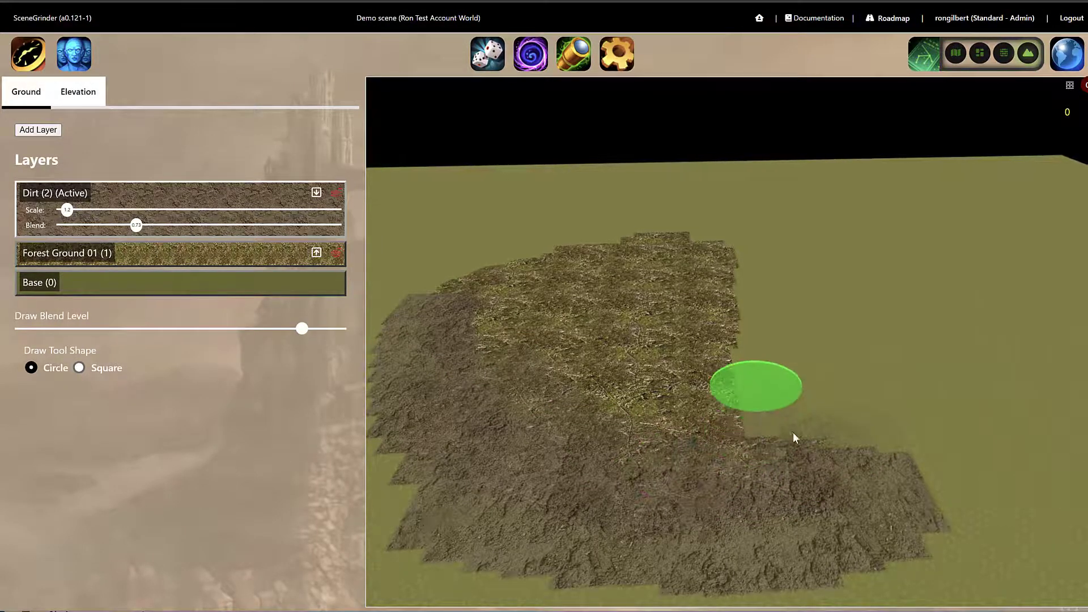
mouse_move(860, 454)
mouse_down()
mouse_move(910, 462)
mouse_move(735, 418)
mouse_move(750, 386)
mouse_move(759, 444)
mouse_move(806, 480)
mouse_move(892, 498)
mouse_move(843, 499)
mouse_move(741, 381)
mouse_move(710, 447)
mouse_move(678, 456)
mouse_move(715, 425)
mouse_move(736, 326)
mouse_move(736, 408)
mouse_move(729, 312)
mouse_move(726, 321)
mouse_up()
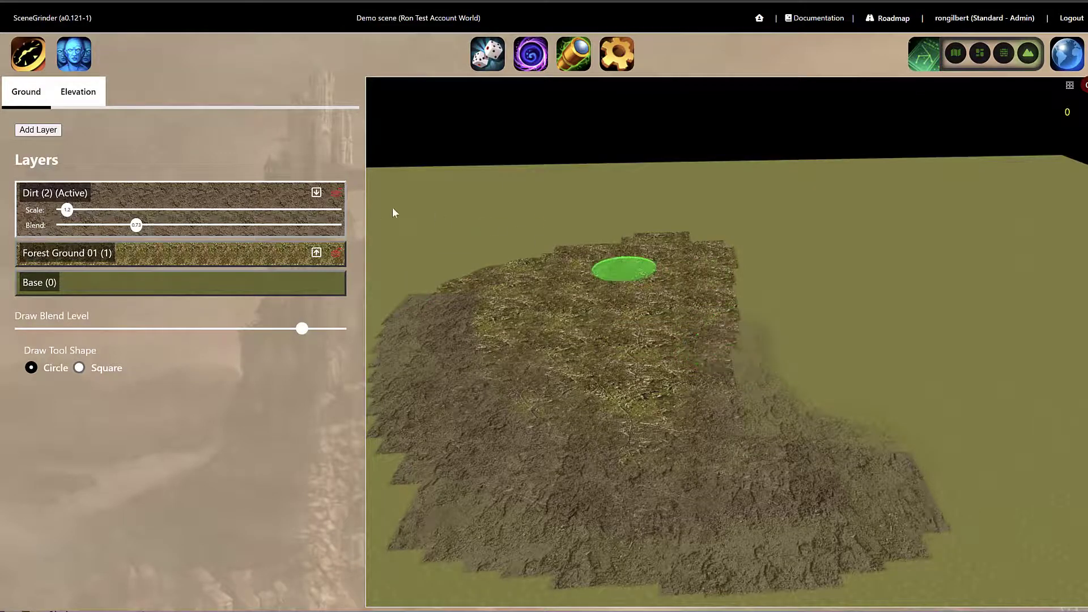
click(336, 195)
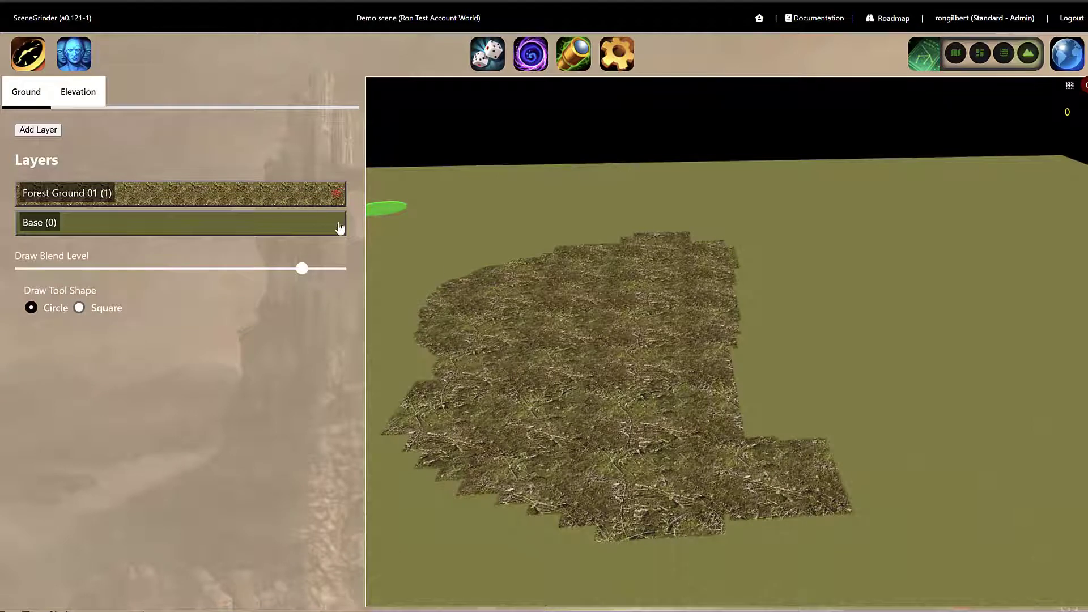
Raise a wide plateau at target height 14 in the middle of the forest patch with Plateau falloff.
click(83, 100)
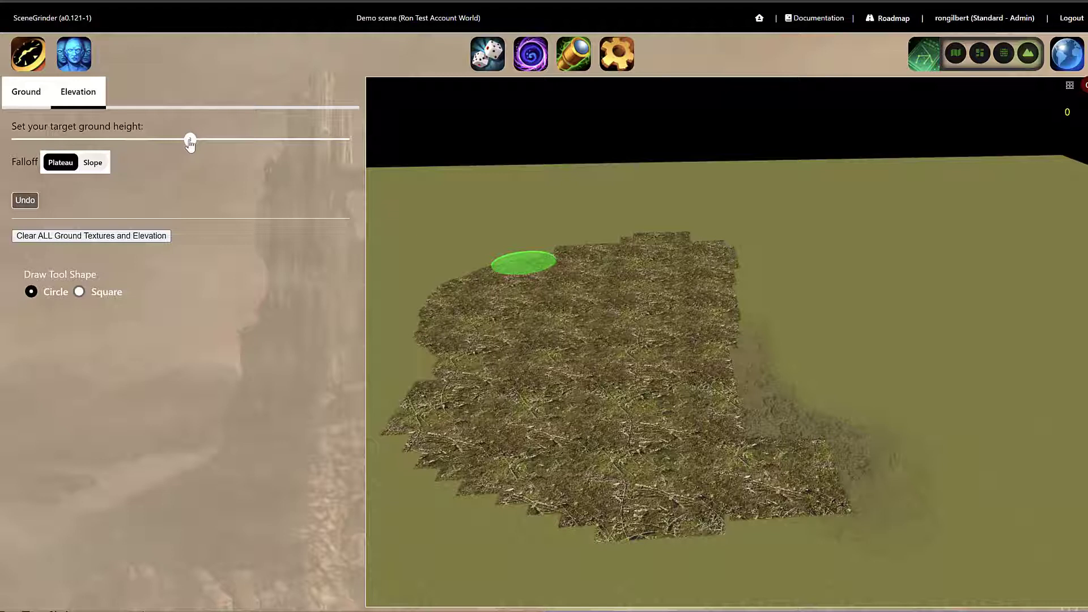
drag(190, 144, 226, 148)
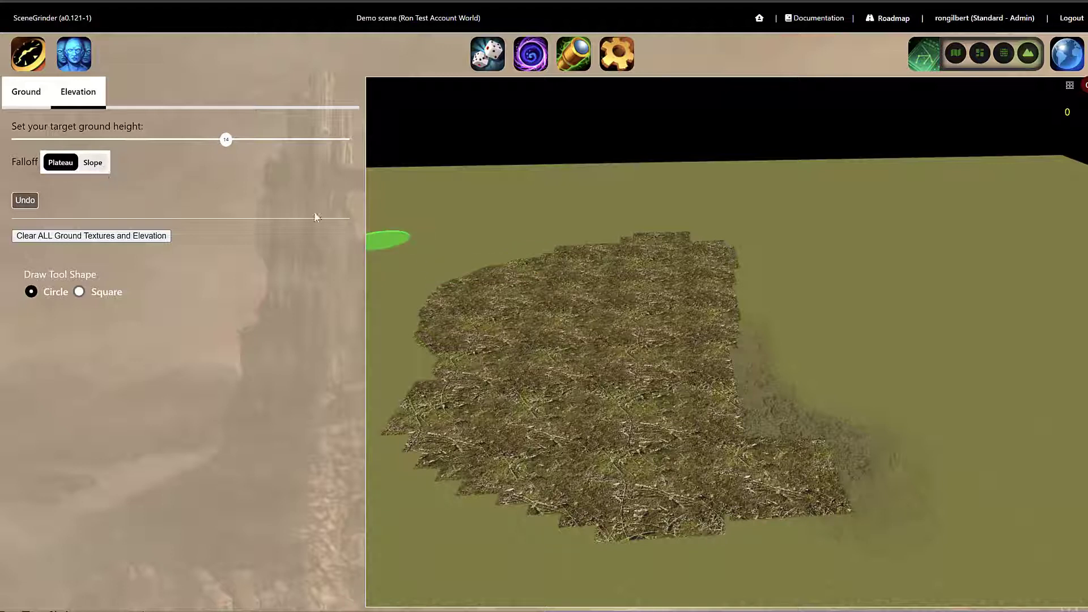
click(604, 362)
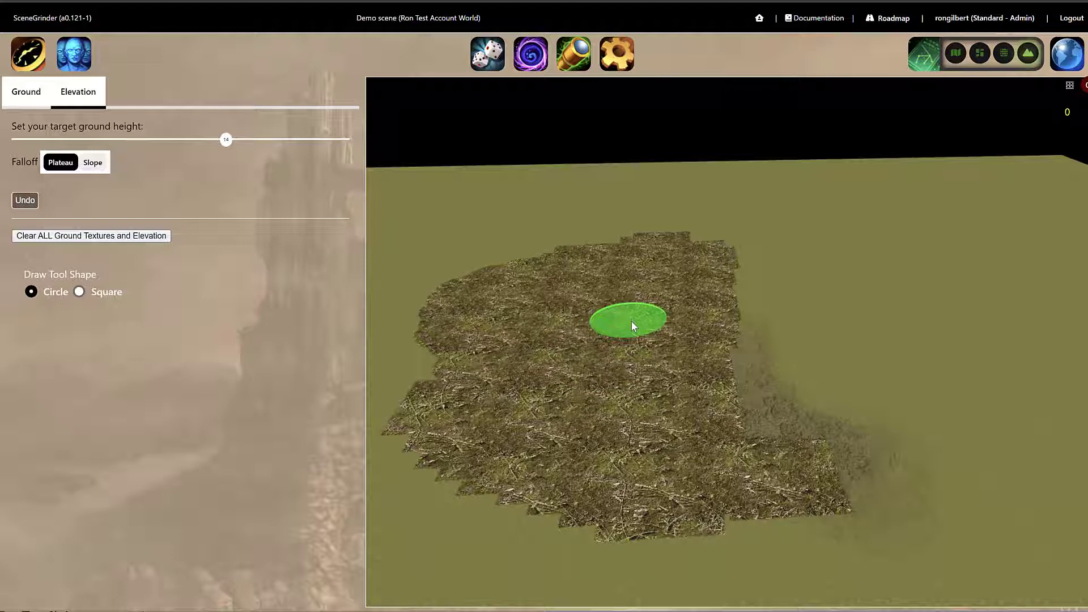
click(633, 326)
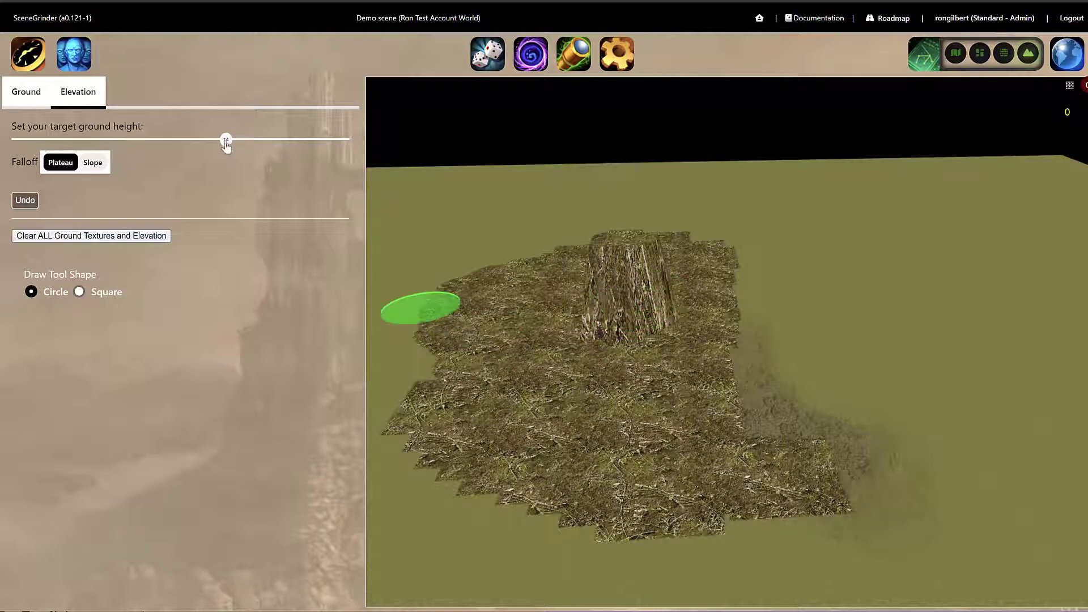
click(573, 317)
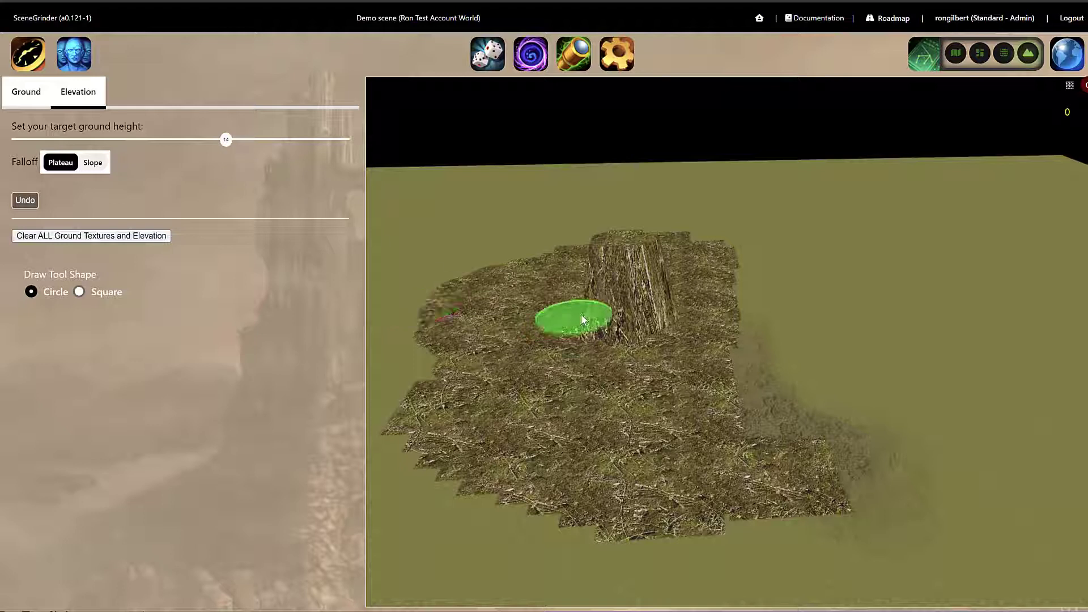
mouse_move(572, 290)
mouse_down()
mouse_move(553, 352)
mouse_move(648, 308)
mouse_move(641, 297)
mouse_up()
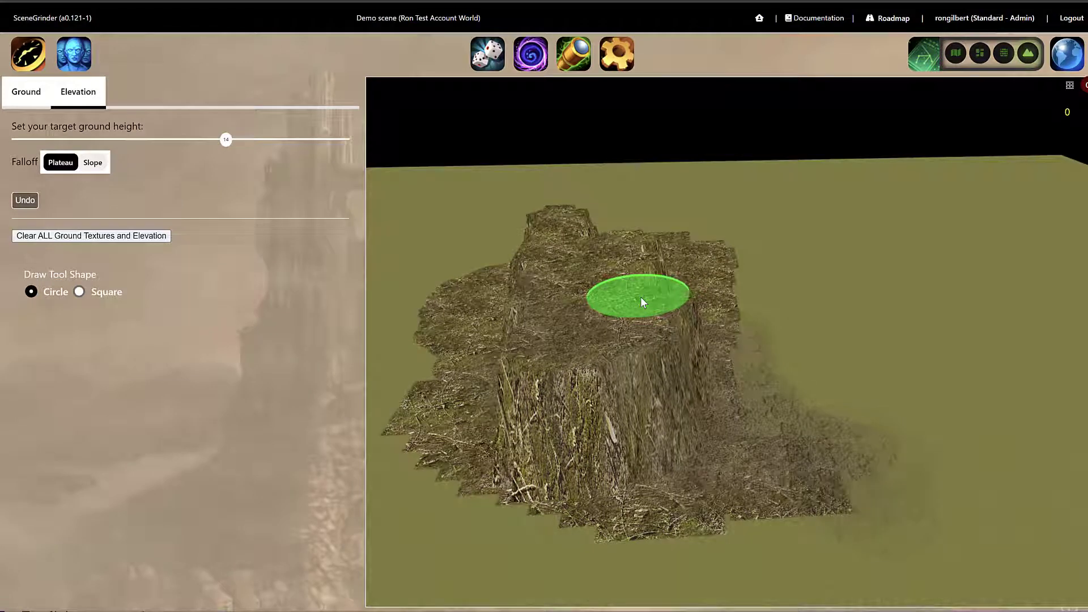
scroll(641, 297, up, 5)
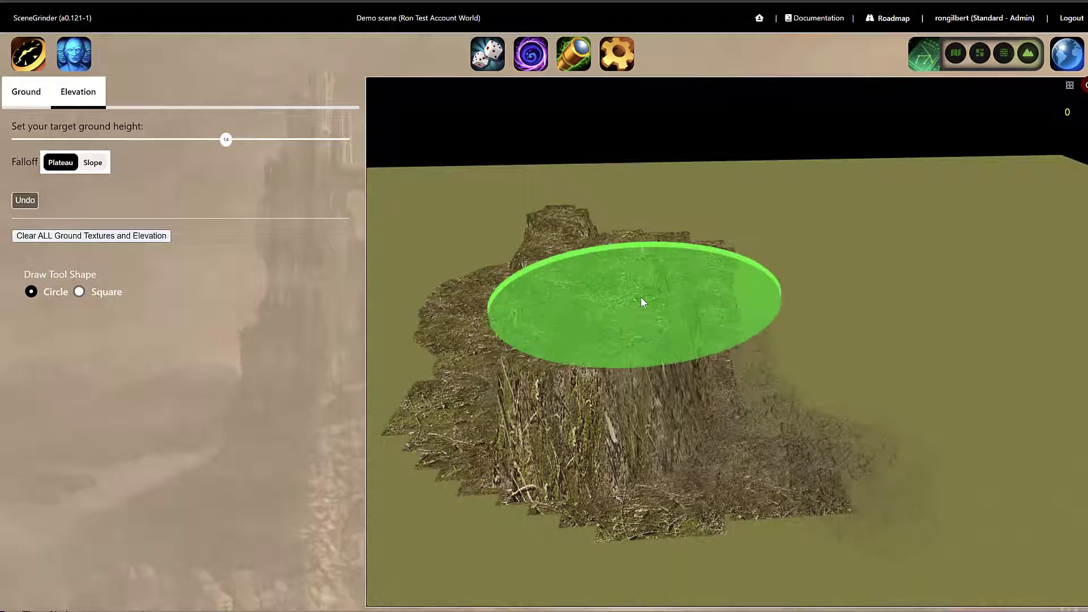
mouse_move(643, 297)
mouse_down()
mouse_move(697, 295)
mouse_move(777, 267)
mouse_move(760, 255)
mouse_move(638, 384)
mouse_move(633, 371)
mouse_up()
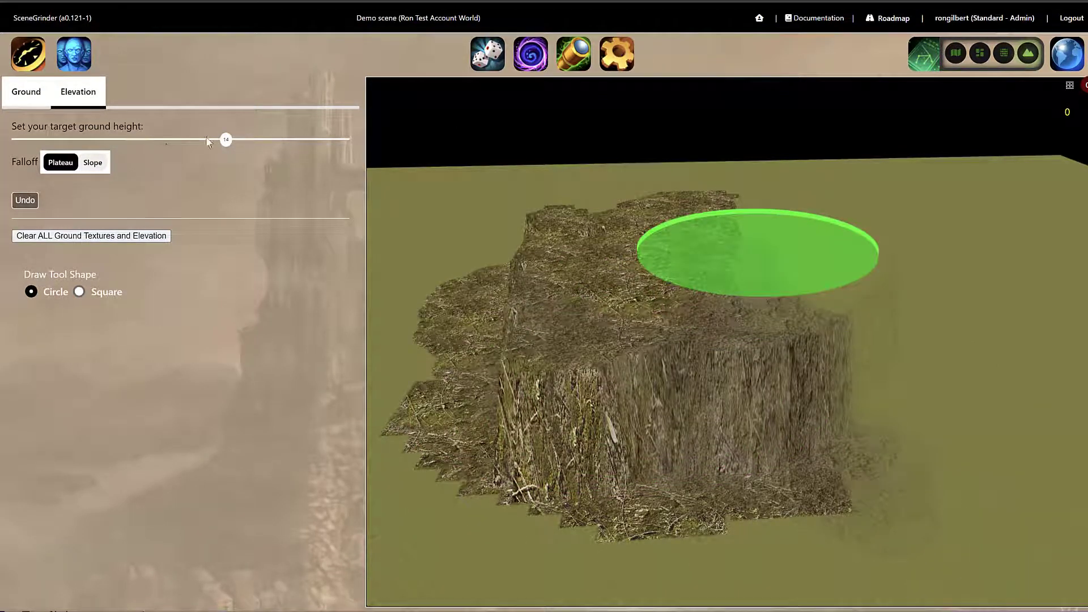
Flatten the plateau back to ground level using a target height of 0.
drag(226, 139, 180, 144)
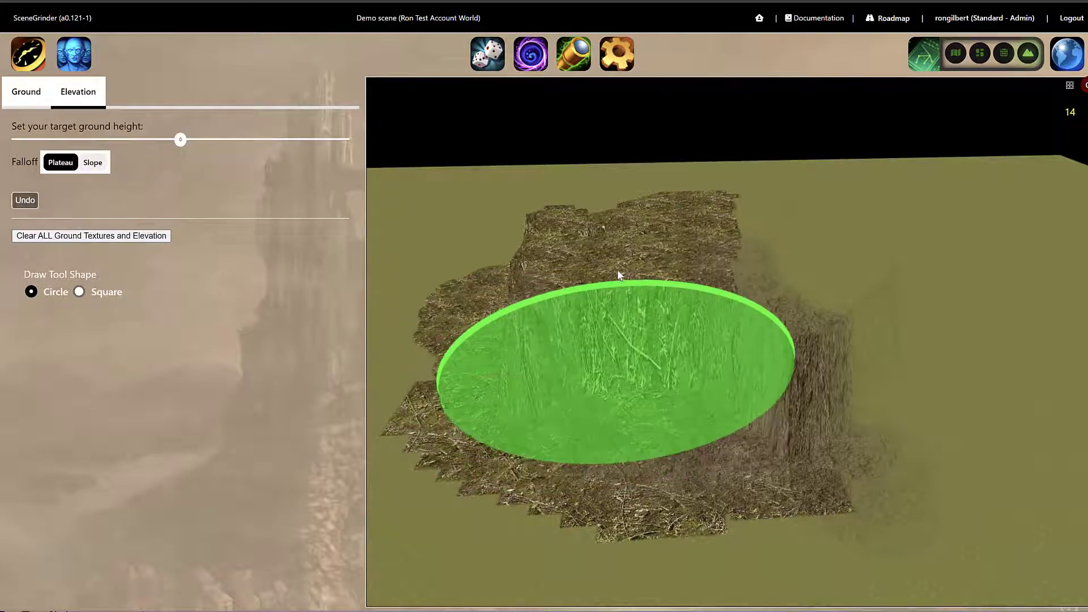
mouse_move(617, 269)
mouse_down()
mouse_move(648, 254)
mouse_move(771, 345)
mouse_move(830, 465)
mouse_move(904, 397)
mouse_move(841, 296)
mouse_move(659, 306)
mouse_move(581, 369)
mouse_move(521, 306)
mouse_up()
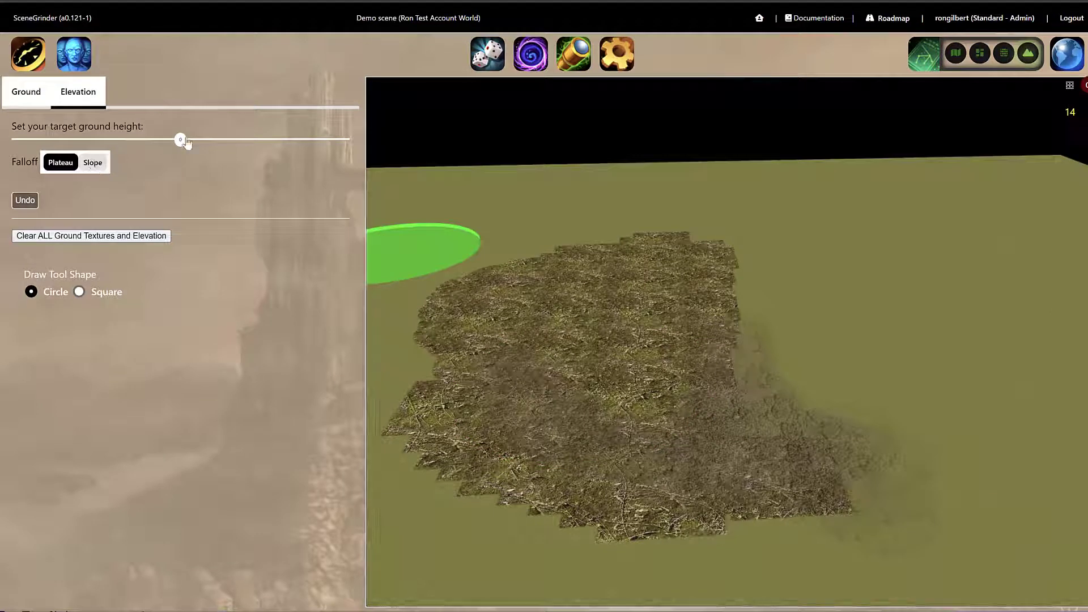
Set the target height to 17 with Slope falloff and raise a sloped hill in the patch's centre.
drag(188, 143, 236, 142)
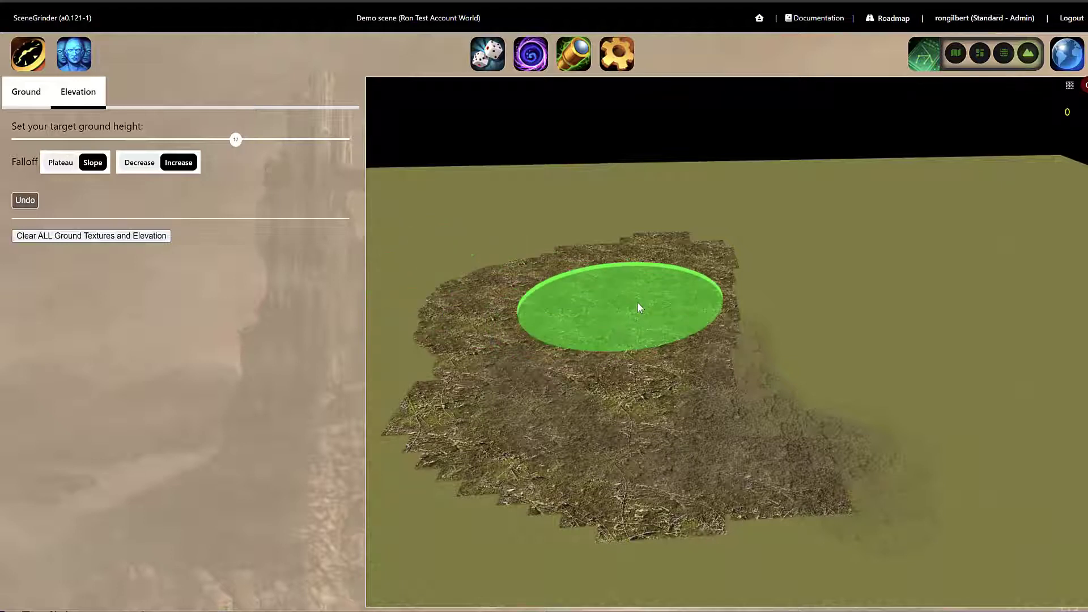
mouse_move(635, 302)
mouse_down()
mouse_move(636, 395)
mouse_move(627, 327)
mouse_up()
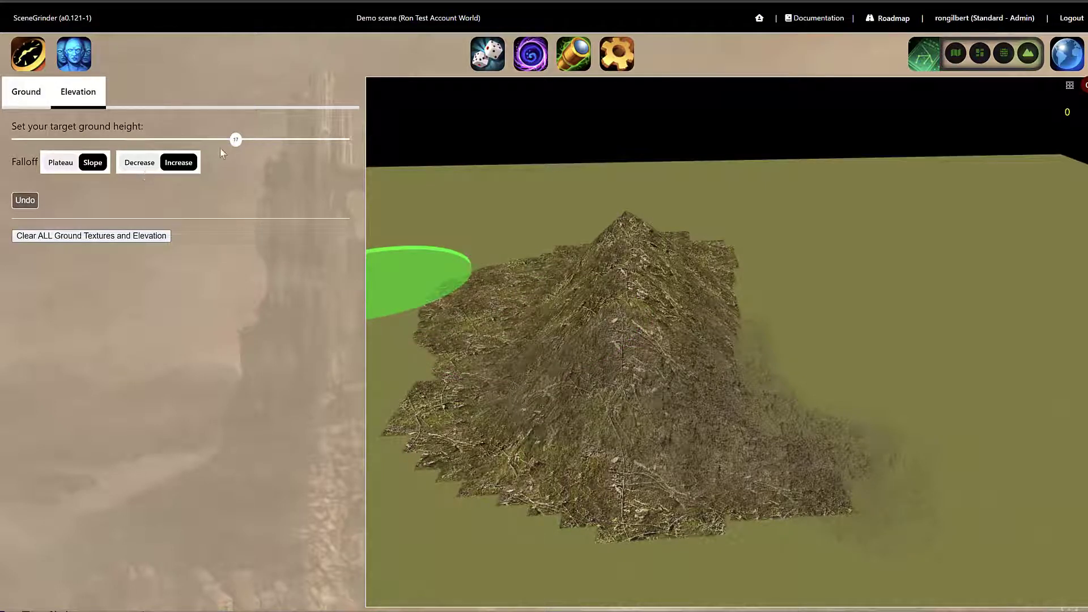
Set the target height to -16 with Decrease mode and dig a lowered basin around the hill.
drag(236, 140, 129, 141)
click(135, 164)
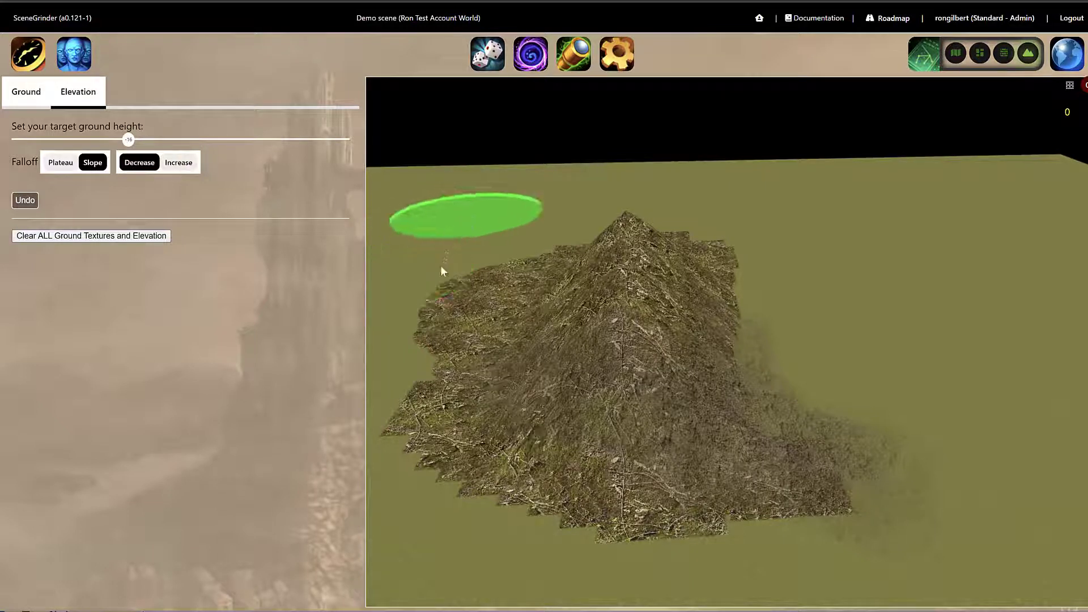
mouse_move(443, 271)
mouse_down()
mouse_move(440, 384)
mouse_move(491, 502)
mouse_move(670, 525)
mouse_move(936, 481)
mouse_move(986, 408)
mouse_move(884, 334)
mouse_move(765, 272)
mouse_up()
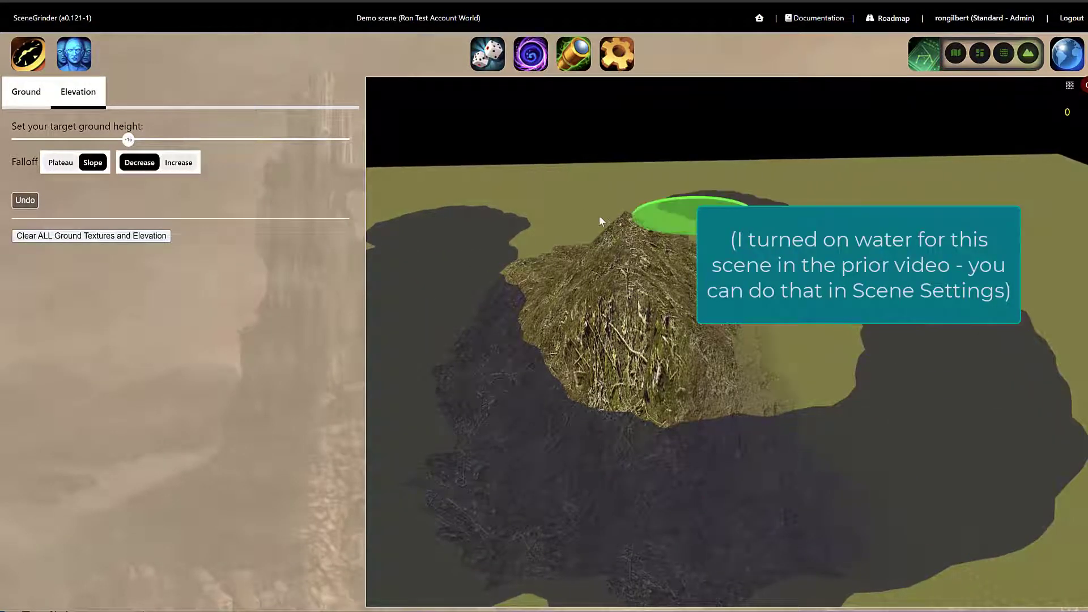
mouse_move(602, 221)
mouse_down()
mouse_move(527, 223)
mouse_move(495, 258)
mouse_move(485, 237)
mouse_up()
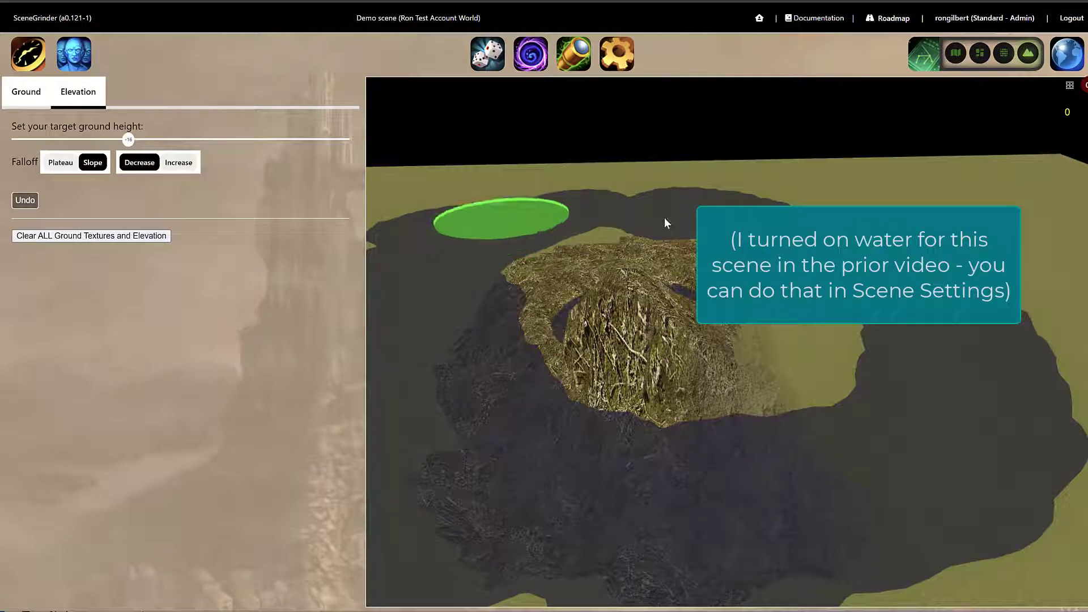